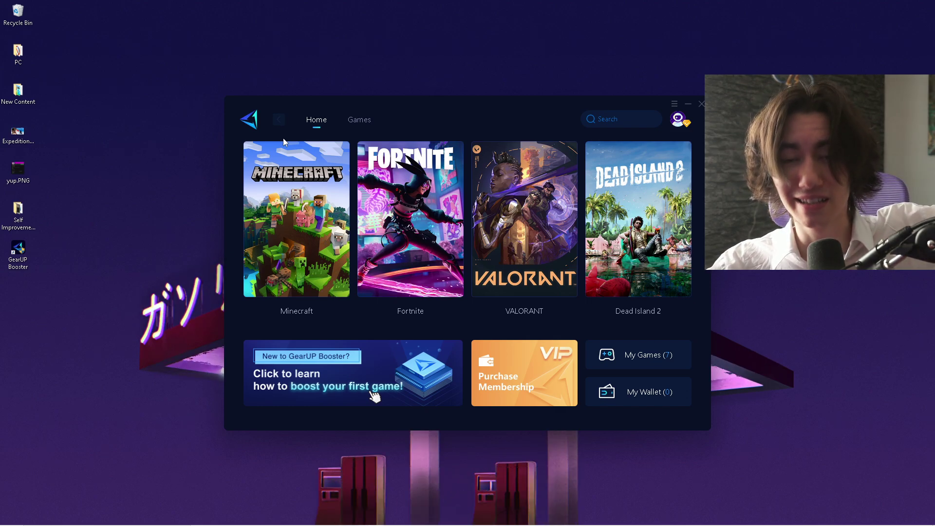
# Boost Fortnite from its Home-tab game card, reaching 9 ms ping, 0% loss and 64% improvement
pyautogui.moveTo(343, 205)
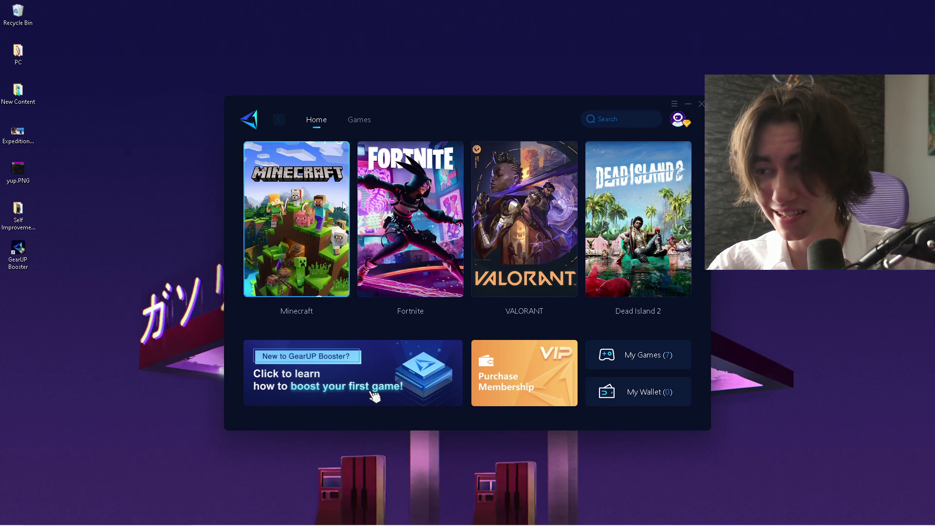
pyautogui.click(397, 247)
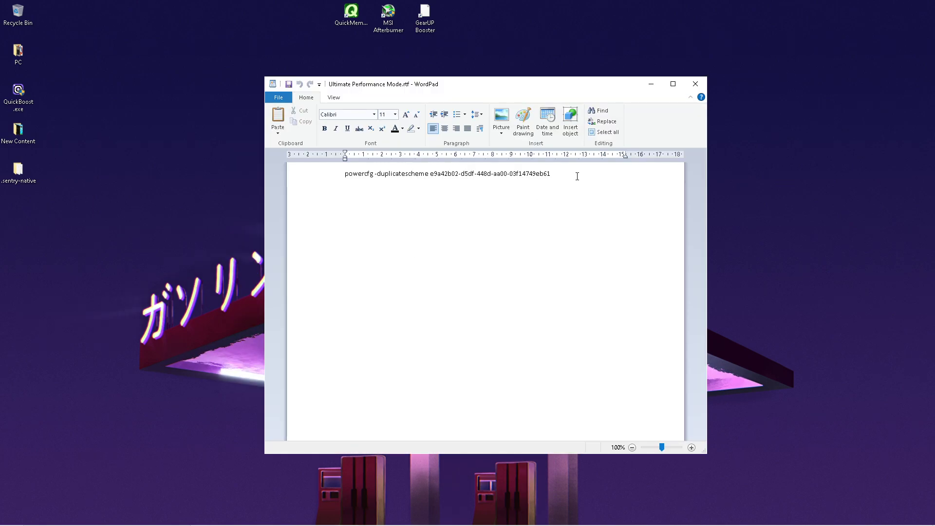
# Highlight the powercfg -duplicatescheme command line in 'Ultimate Performance Mode.rtf'
pyautogui.moveTo(577, 177); pyautogui.dragTo(344, 174)
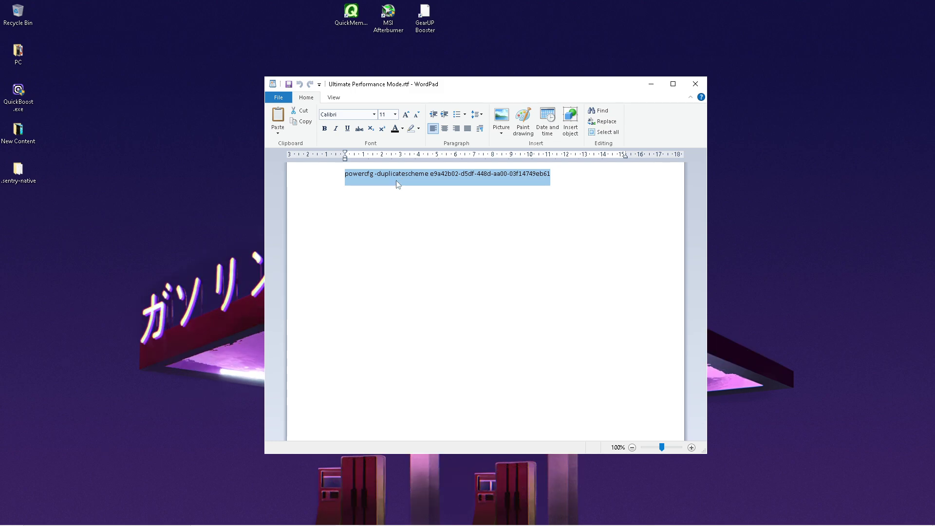
# Close WordPad and launch Command Prompt as administrator to run the duplicatescheme command
pyautogui.click(694, 87)
pyautogui.press('super')
pyautogui.write('cmd')
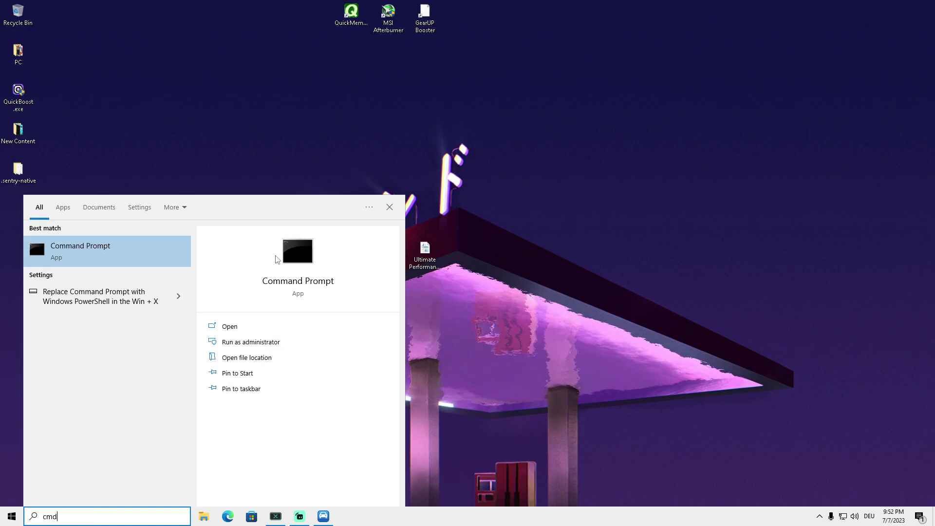
pyautogui.rightClick(81, 254)
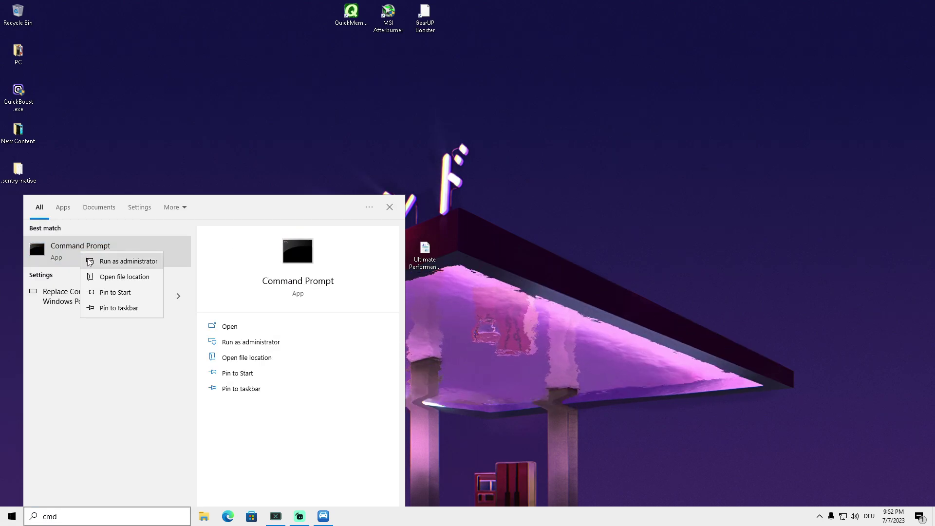
pyautogui.click(126, 263)
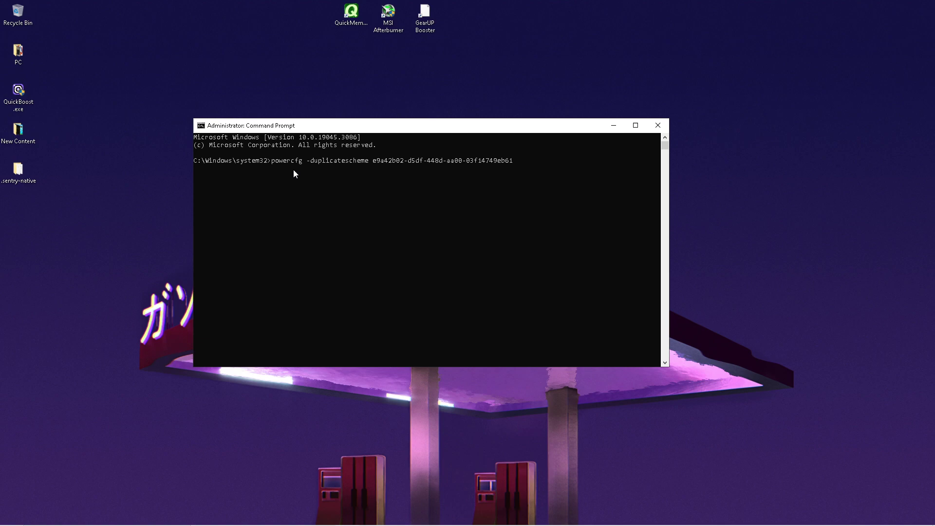
# Close Command Prompt and search for 'power' to return to ParkControl
pyautogui.click(657, 125)
pyautogui.press('super')
pyautogui.write('power')
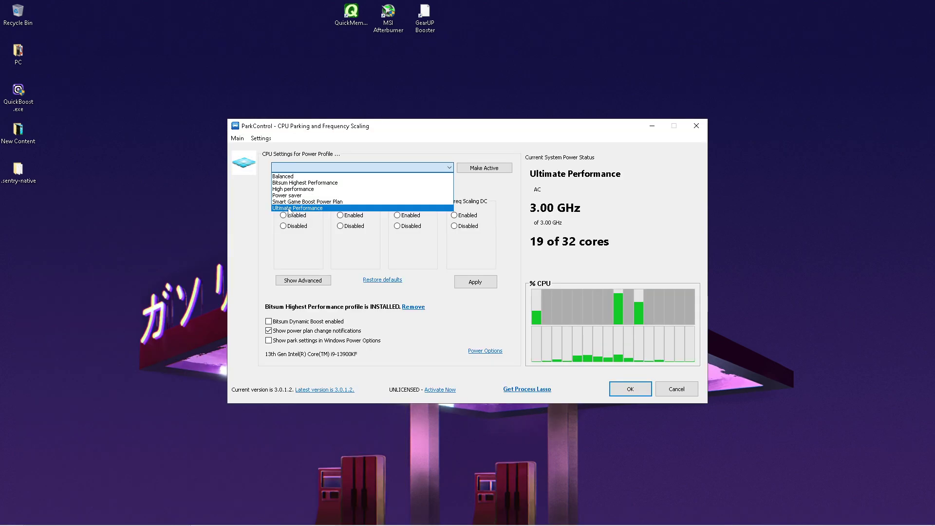
# Apply and save core-parking settings for the Ultimate Performance profile, then bring up Power Options
pyautogui.click(297, 208)
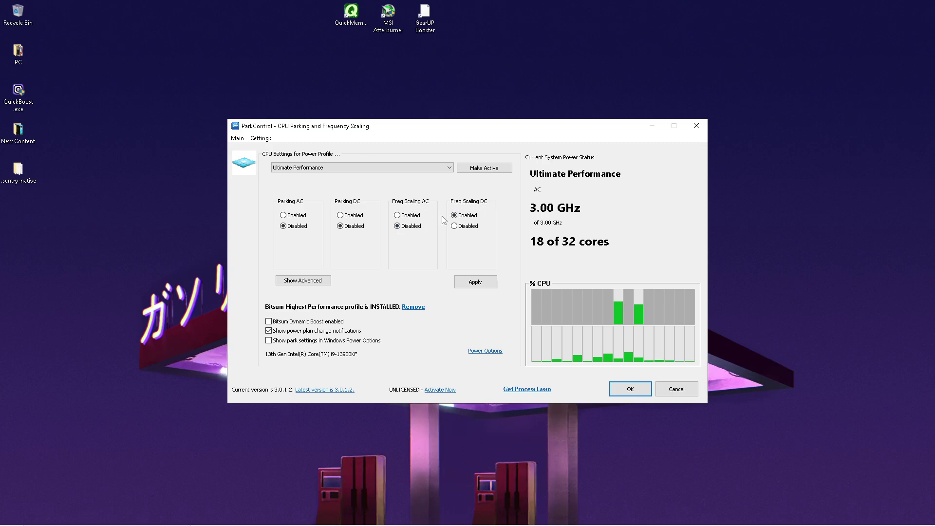
pyautogui.click(475, 282)
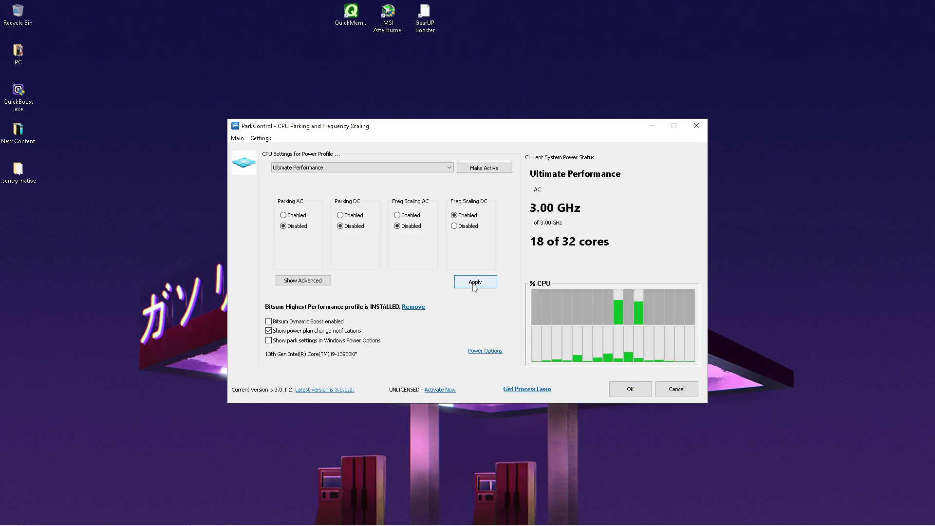
pyautogui.click(630, 388)
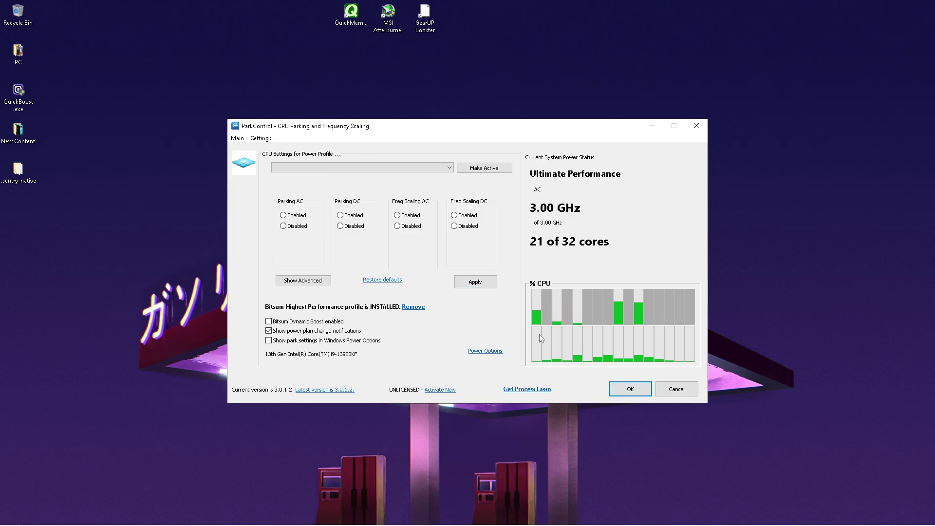
pyautogui.click(478, 351)
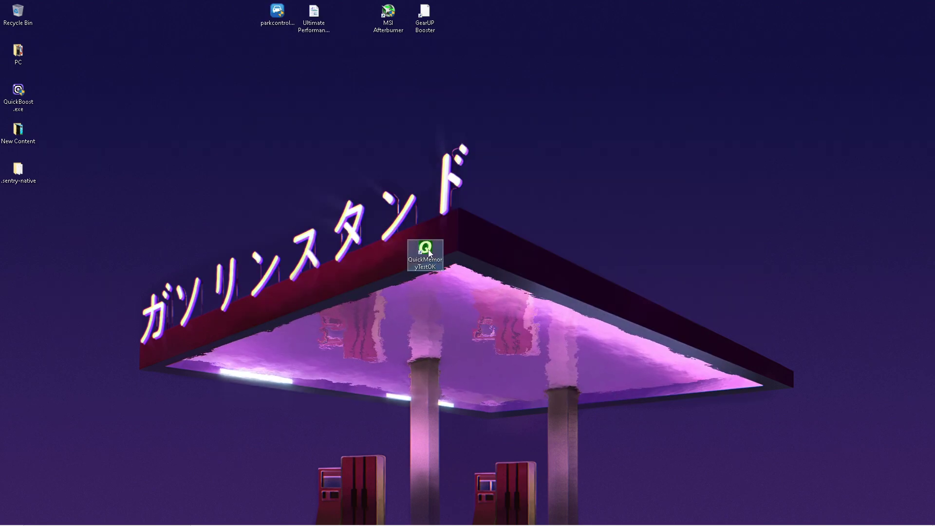
# Run a 2-loop QuickMemoryTestOK RAM test and confirm it reports 0 bad bytes
pyautogui.doubleClick(425, 249)
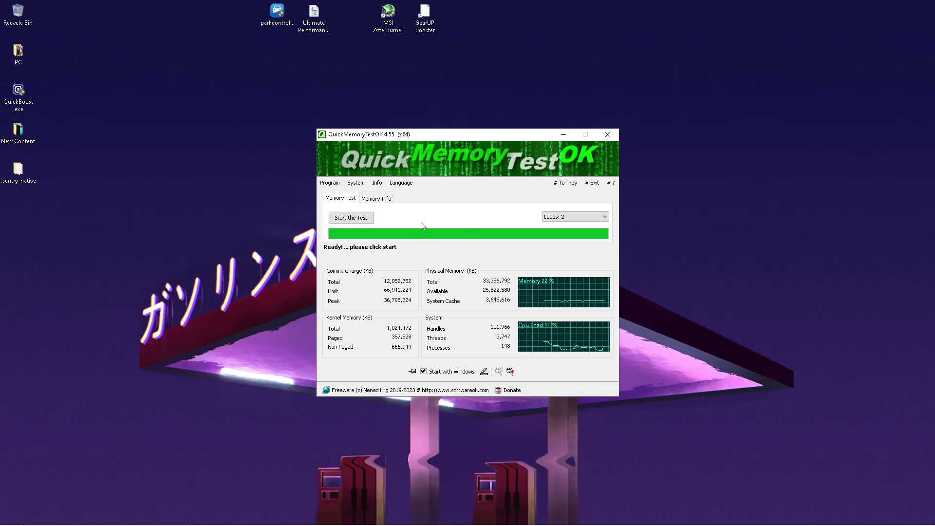
pyautogui.click(562, 217)
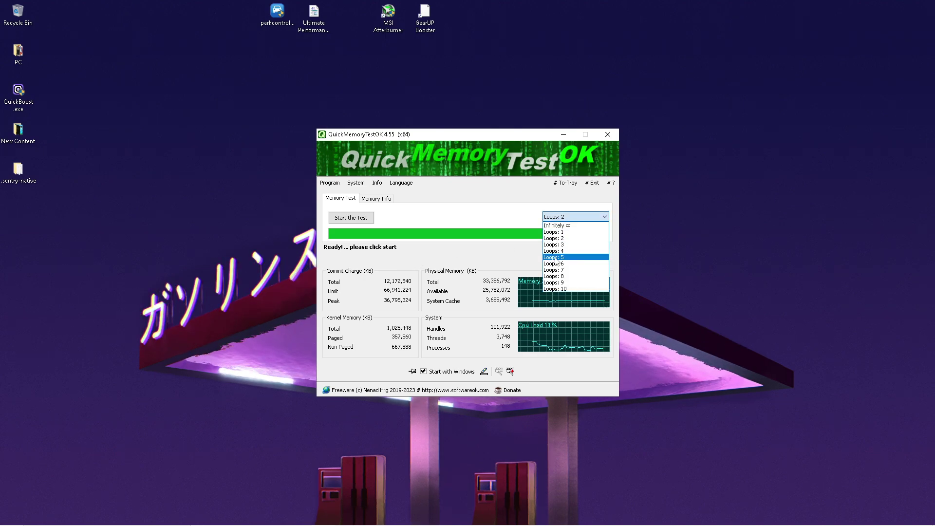
pyautogui.click(554, 217)
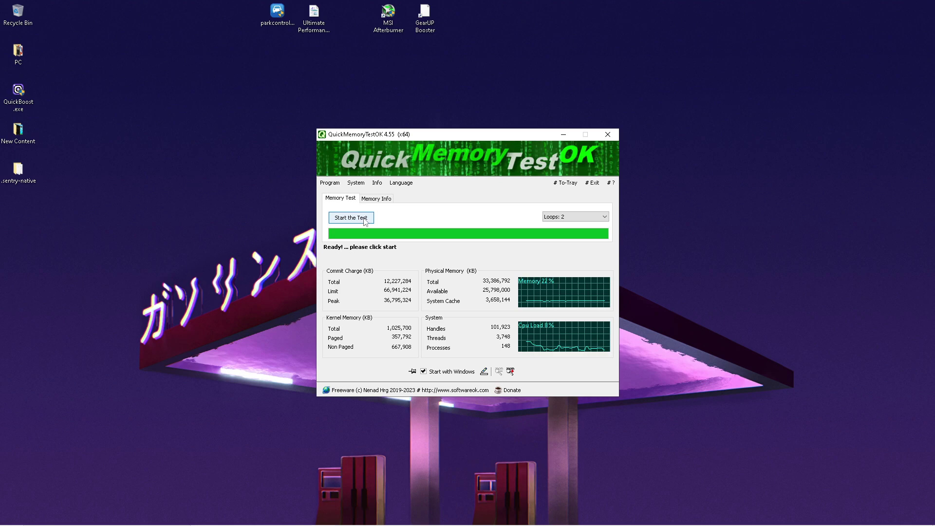
pyautogui.click(351, 217)
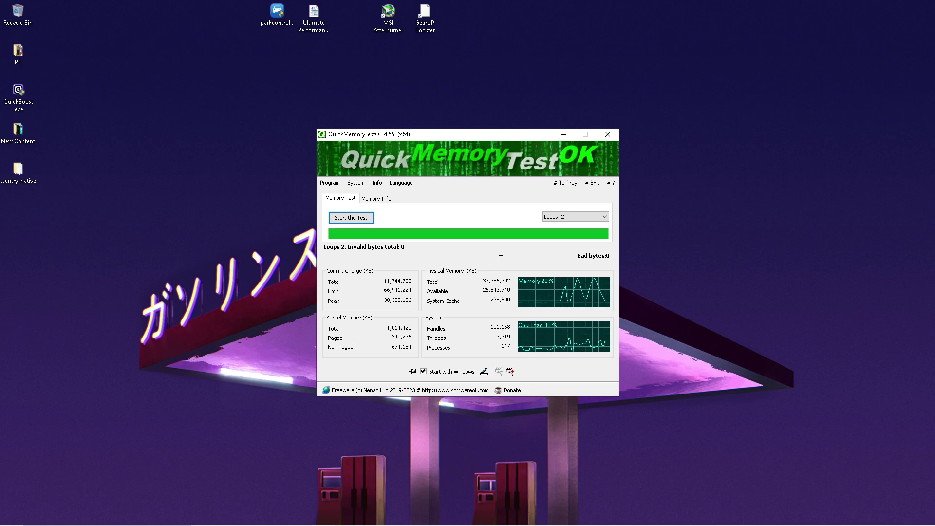
pyautogui.moveTo(572, 260); pyautogui.dragTo(611, 257)
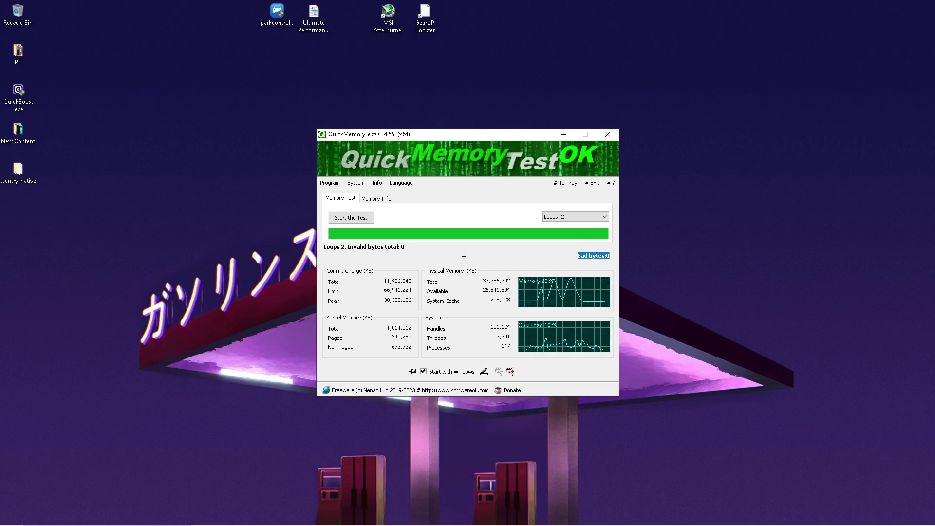
pyautogui.click(452, 257)
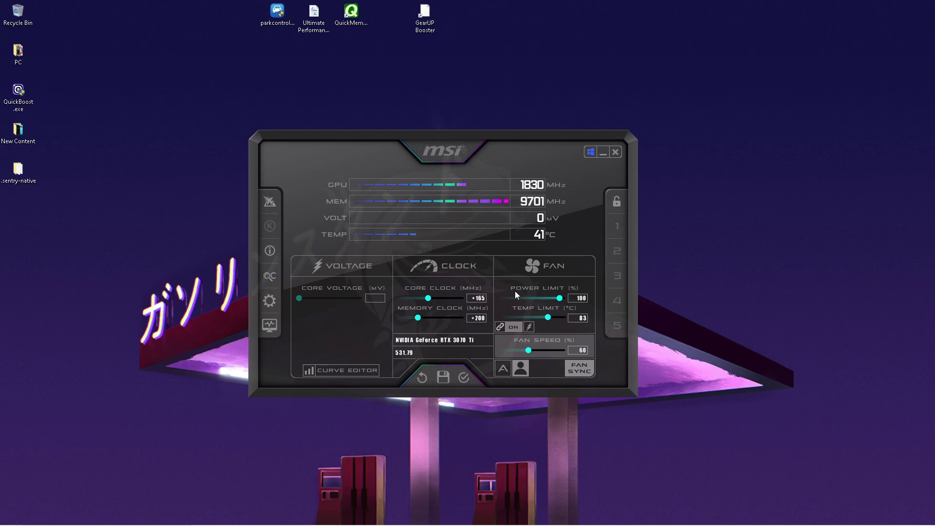
# Raise the RTX 3070 Ti power limit to 106%, lifting the linked temp limit to 90 °C
pyautogui.moveTo(562, 299); pyautogui.dragTo(566, 298)
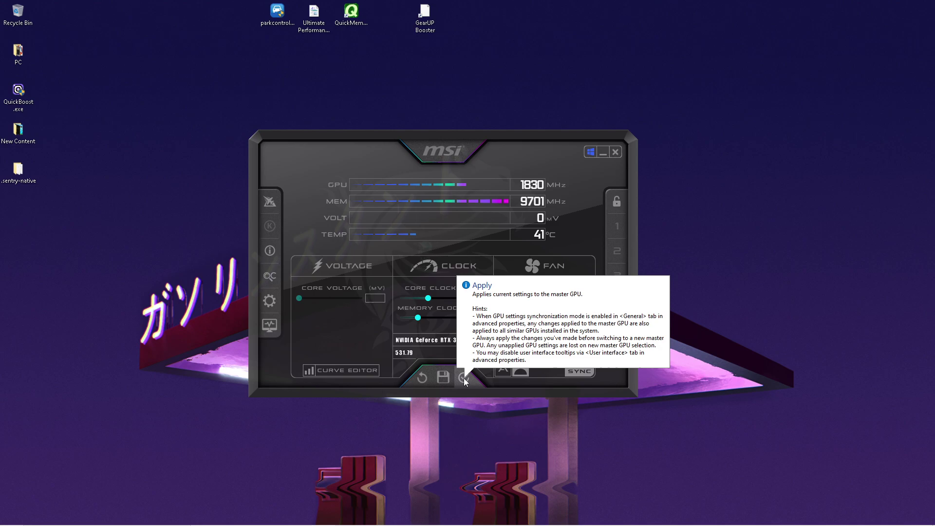
# Close MSI Afterburner and go to the Background apps settings page via a 'backg' search
pyautogui.click(616, 153)
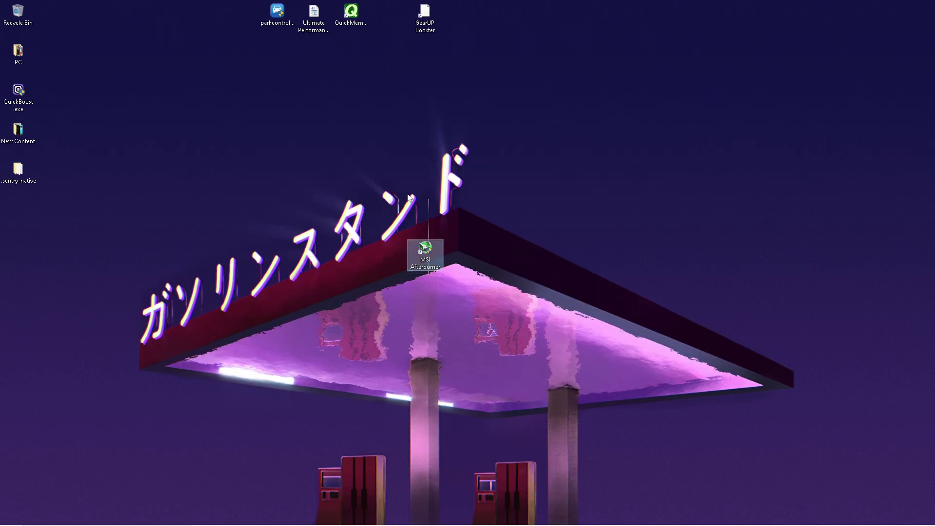
pyautogui.press('super')
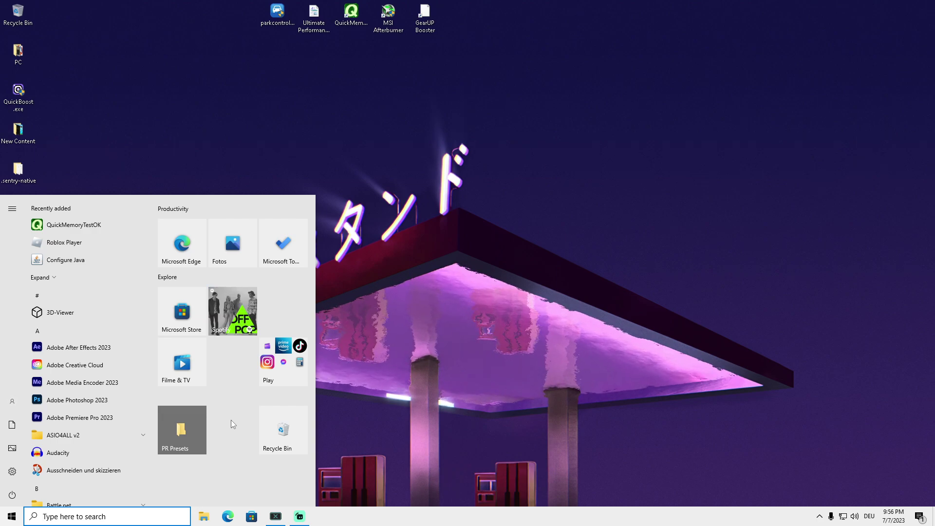
pyautogui.write('backg')
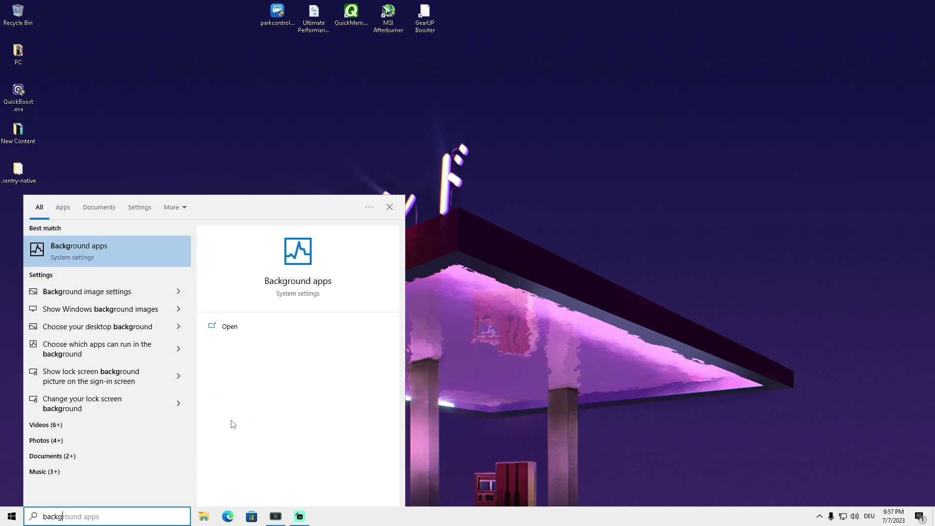
pyautogui.click(80, 255)
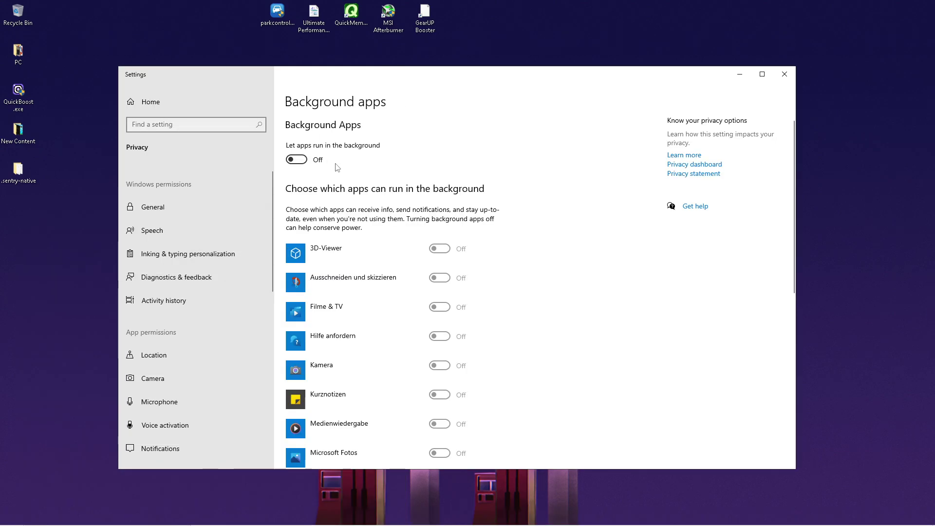
# Switch 'Let apps run in the background' off, then close Settings and bring up Start
pyautogui.click(301, 159)
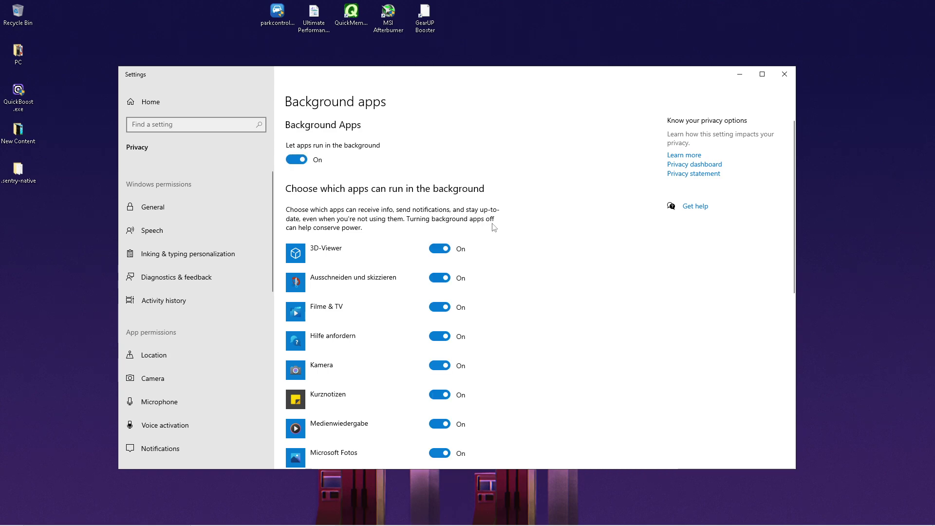
pyautogui.scroll(-8, 493, 228)
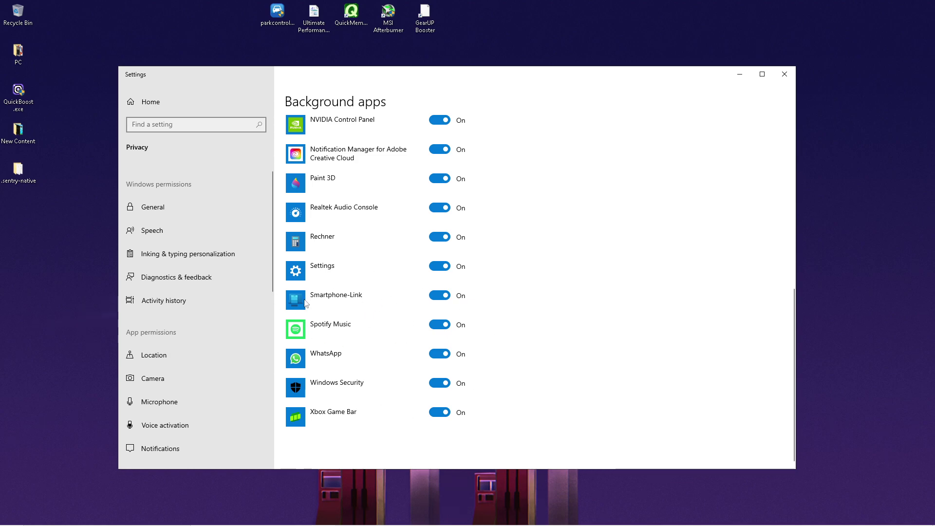
pyautogui.scroll(4, 370, 266)
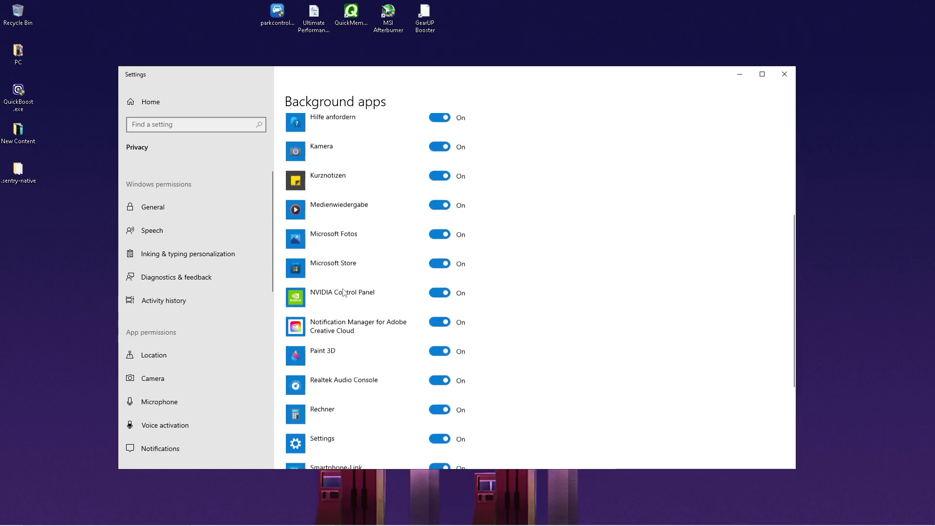
pyautogui.scroll(5, 367, 284)
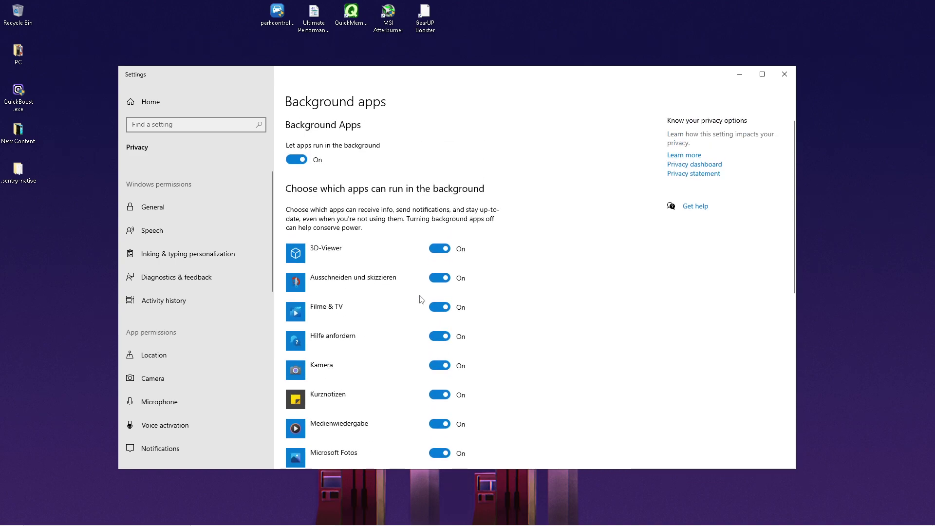
pyautogui.scroll(-4, 355, 269)
pyautogui.scroll(4, 351, 285)
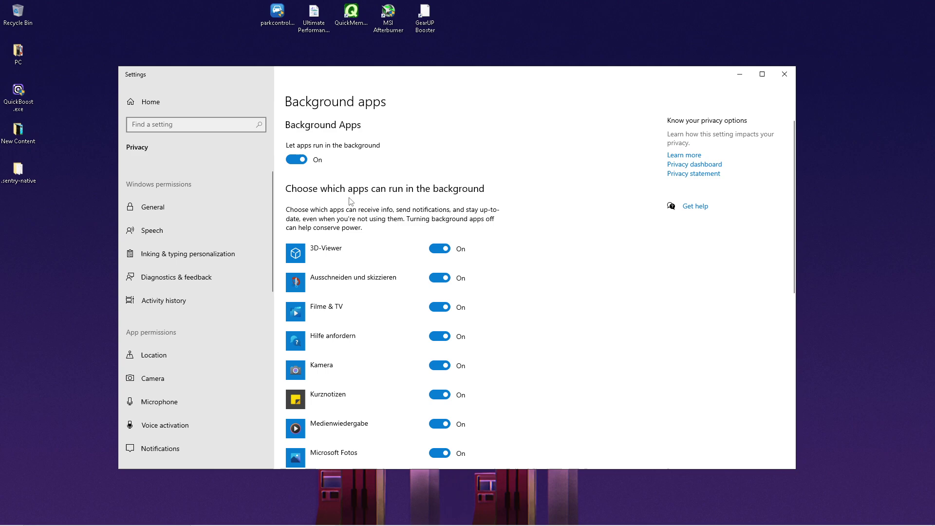
pyautogui.click(294, 161)
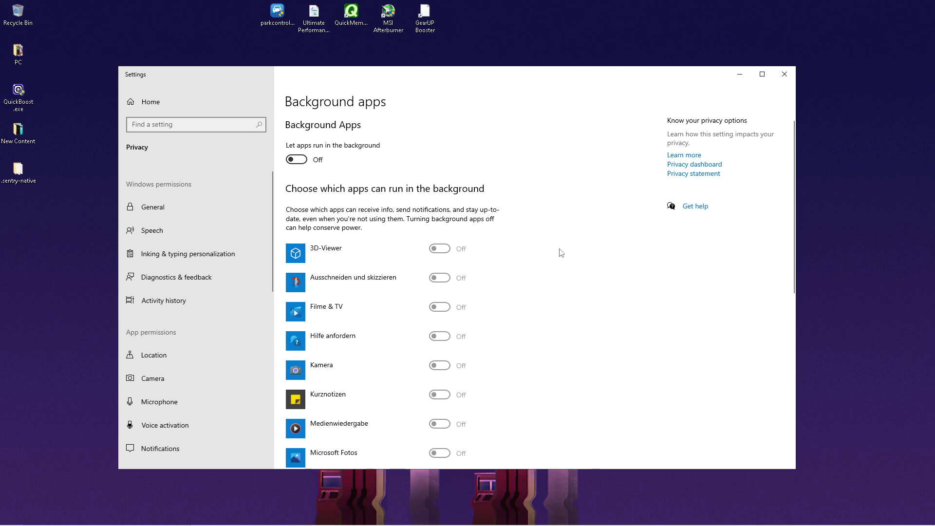
pyautogui.scroll(-7, 535, 248)
pyautogui.scroll(7, 512, 234)
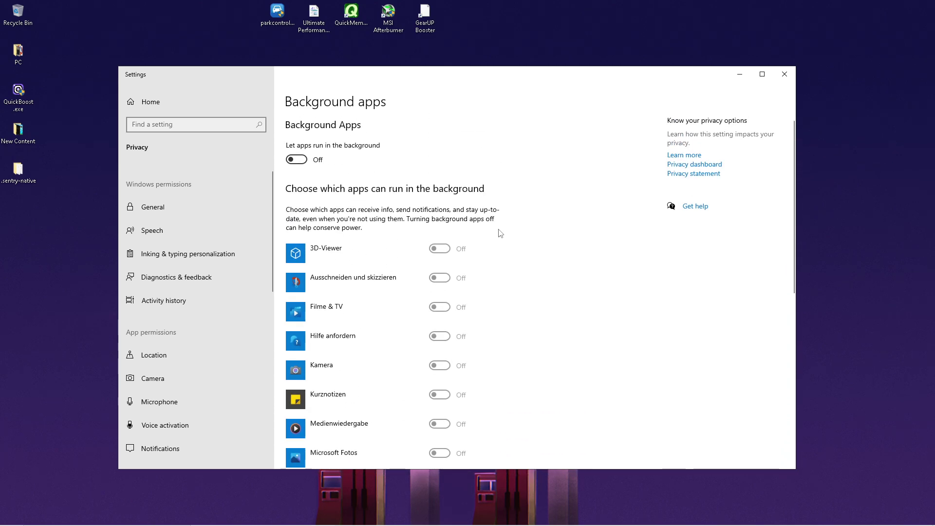
pyautogui.click(784, 74)
pyautogui.press('super')
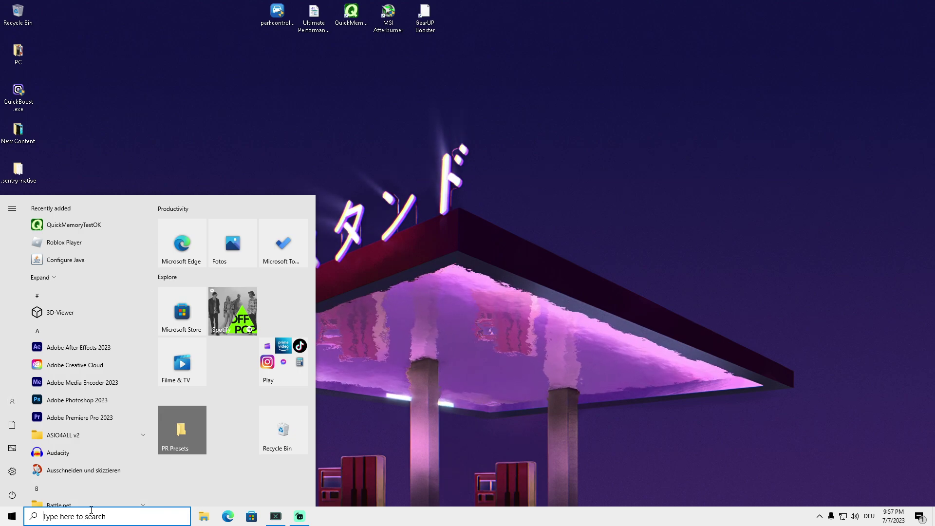
# Launch Services as administrator and select the Windows Search service
pyautogui.write('services')
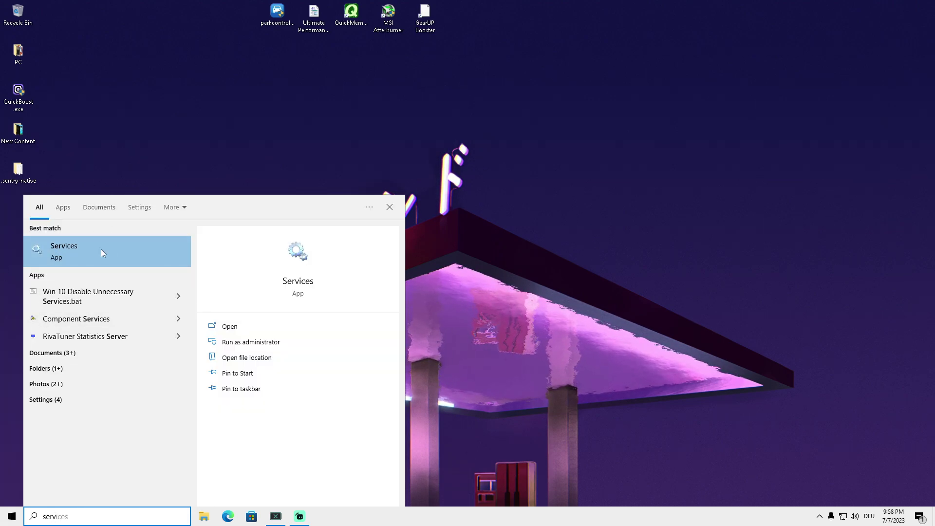
pyautogui.rightClick(86, 247)
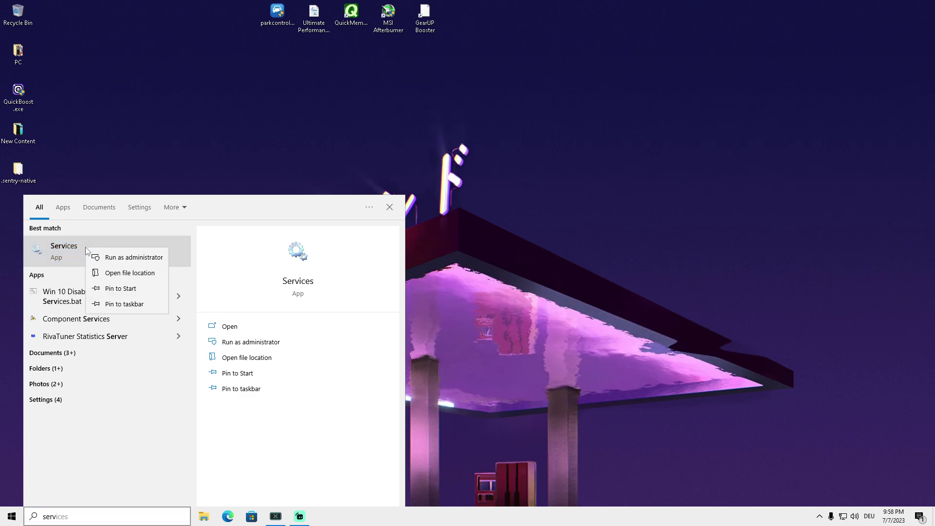
pyautogui.click(137, 258)
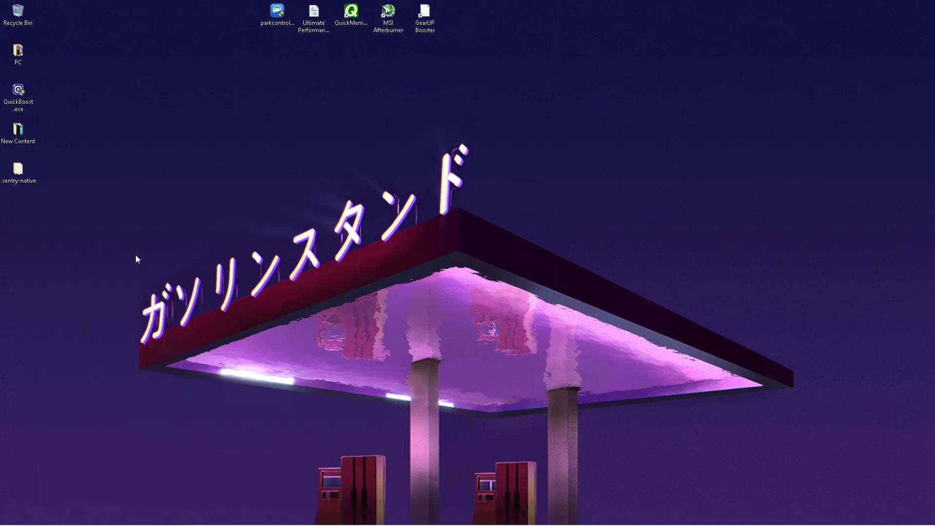
pyautogui.press('w')
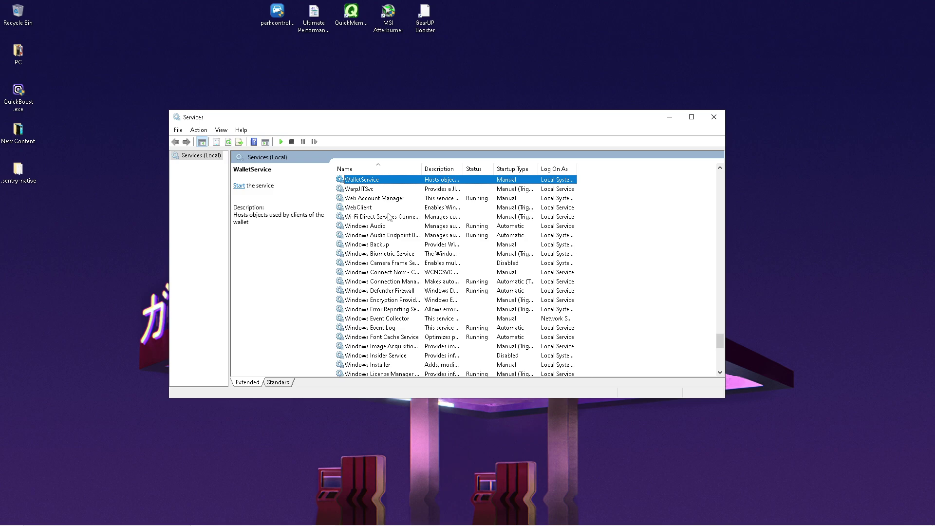
pyautogui.scroll(-6, 384, 302)
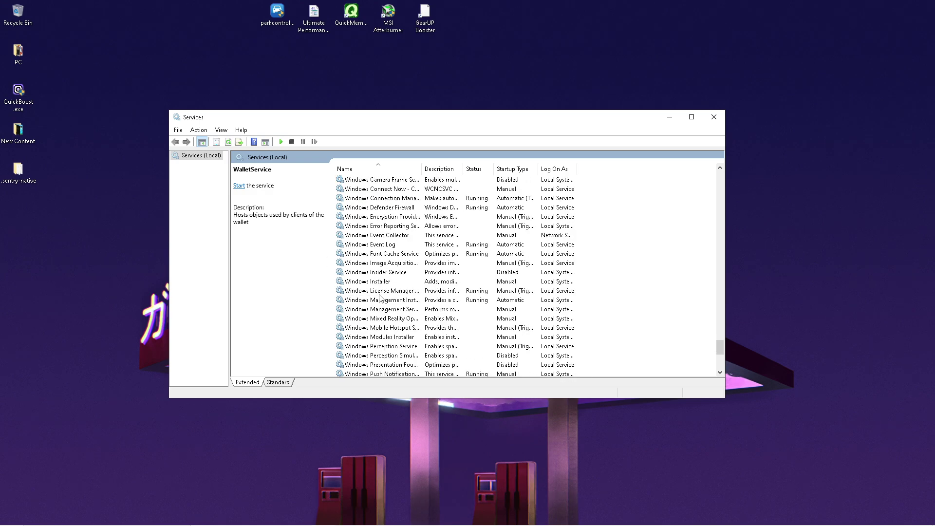
pyautogui.scroll(-1, 379, 294)
pyautogui.click(379, 299)
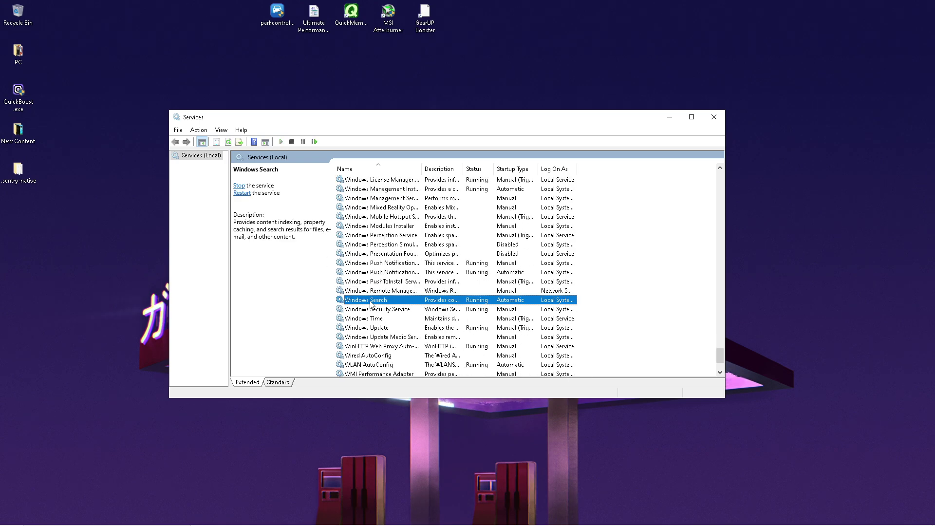
pyautogui.scroll(-1, 379, 296)
# Stop Windows Search and apply a Disabled startup type in its properties
pyautogui.rightClick(371, 275)
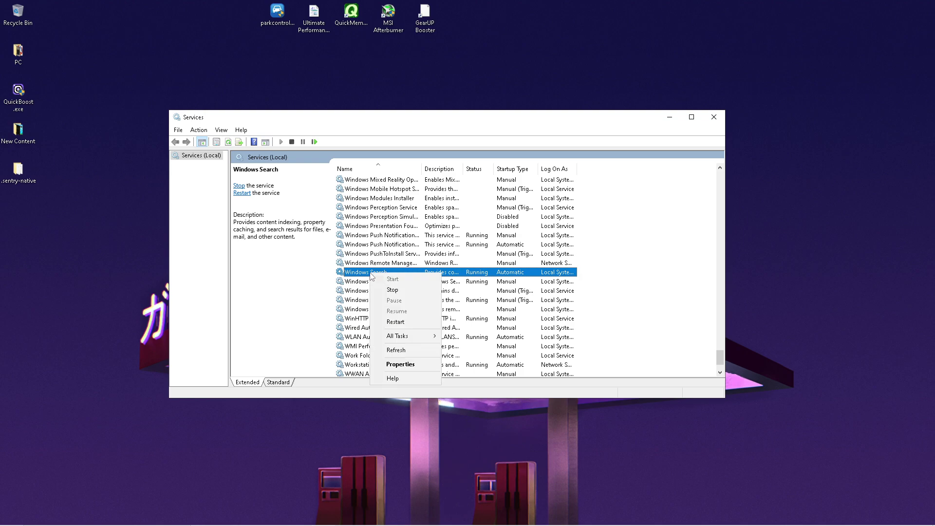
pyautogui.click(392, 366)
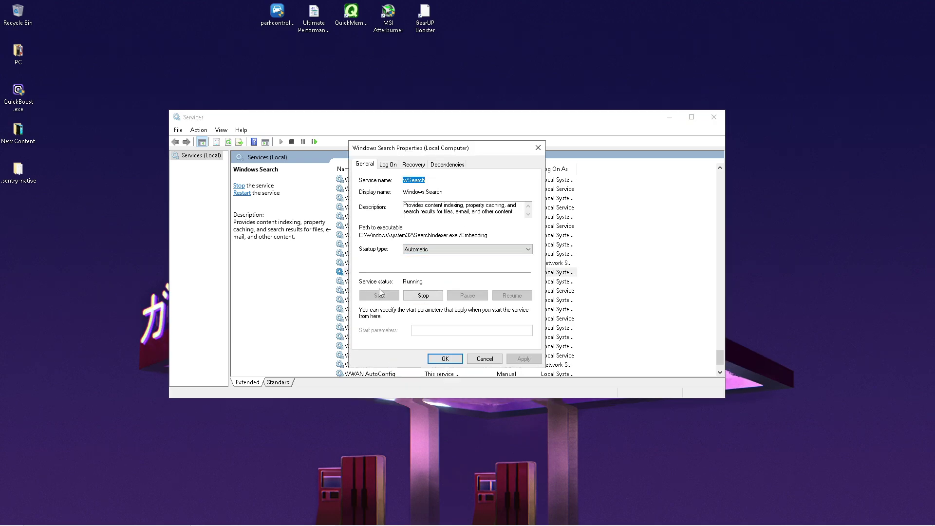
pyautogui.click(421, 295)
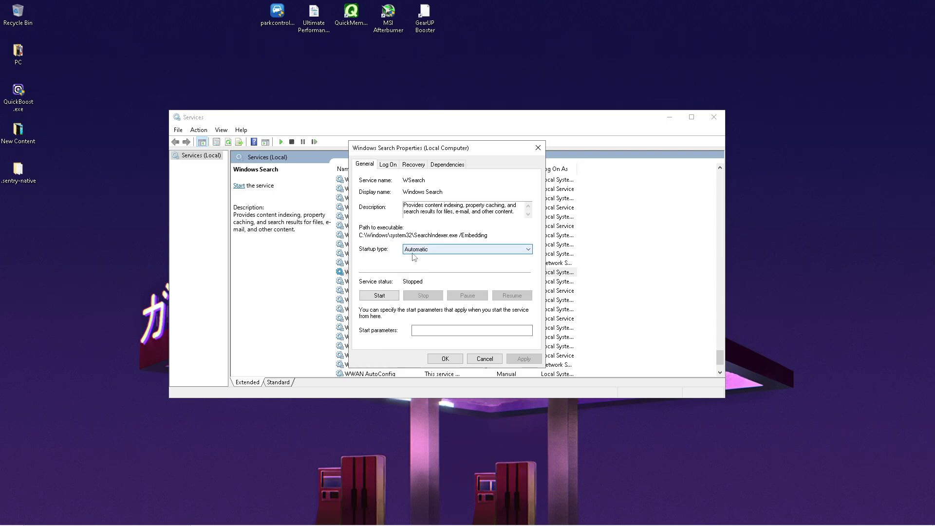
pyautogui.click(415, 255)
pyautogui.click(412, 280)
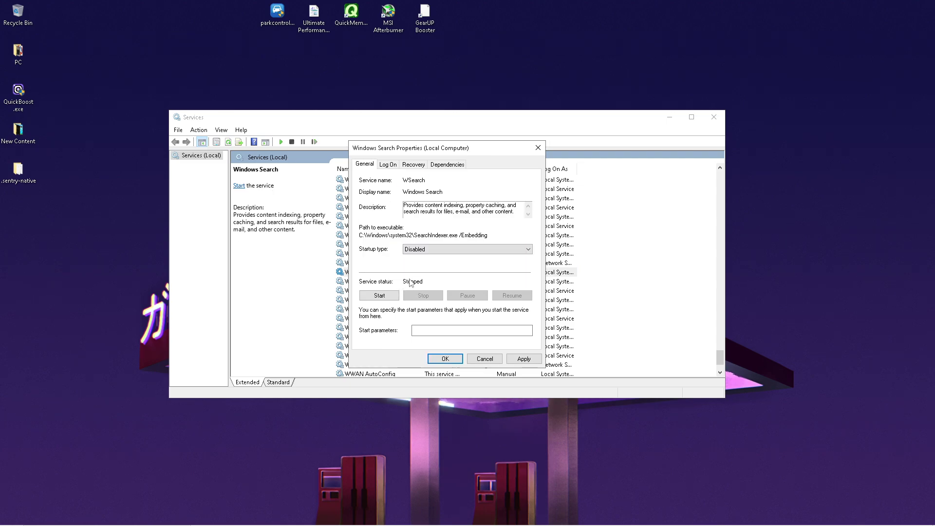
pyautogui.click(524, 359)
pyautogui.click(443, 359)
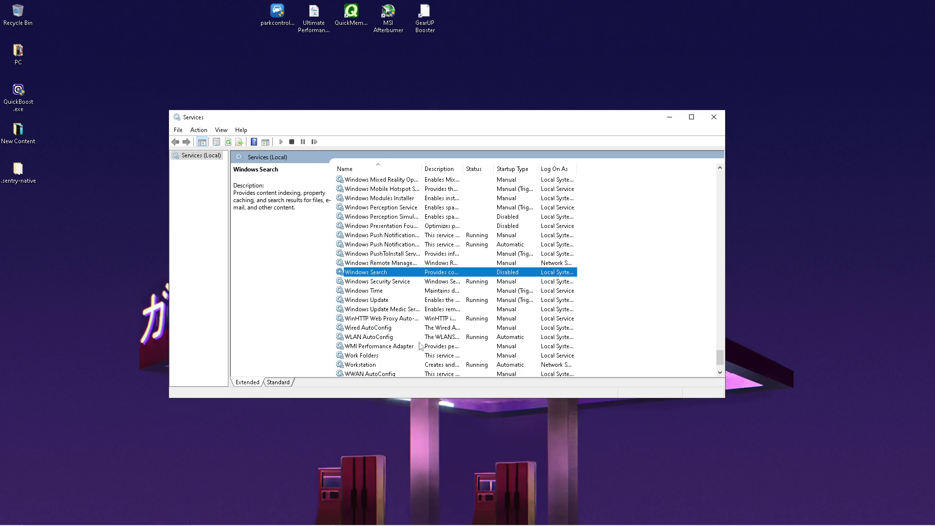
# Set Windows Search's startup type back to Automatic, apply it, and close Services
pyautogui.rightClick(373, 275)
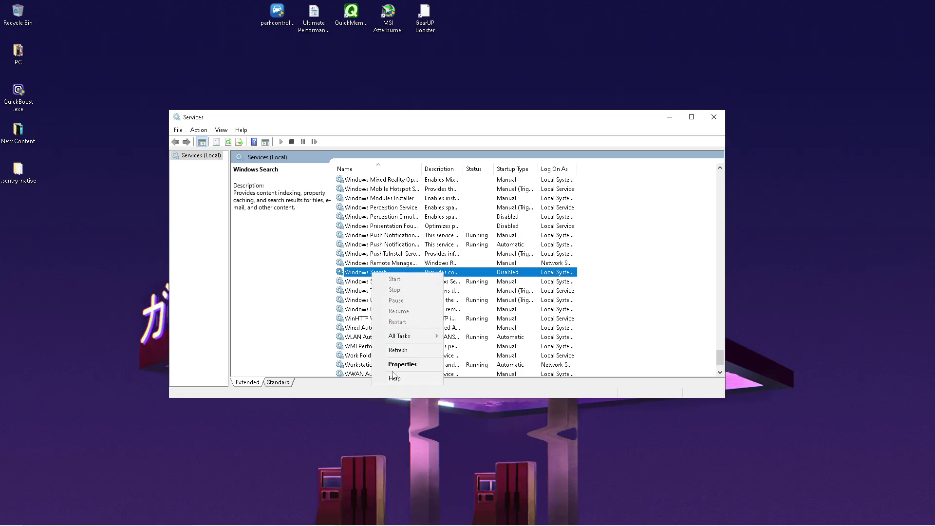
pyautogui.click(409, 425)
pyautogui.click(417, 249)
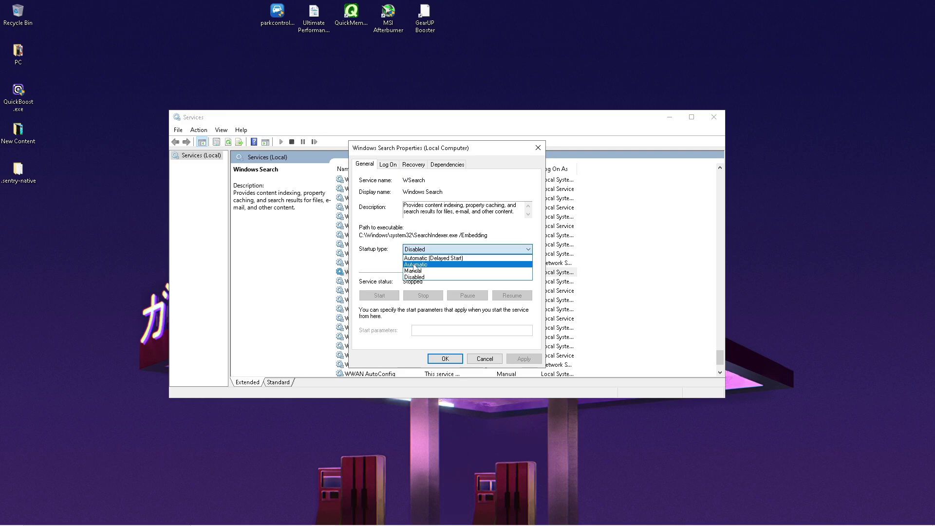
pyautogui.click(416, 263)
pyautogui.click(524, 362)
pyautogui.click(445, 358)
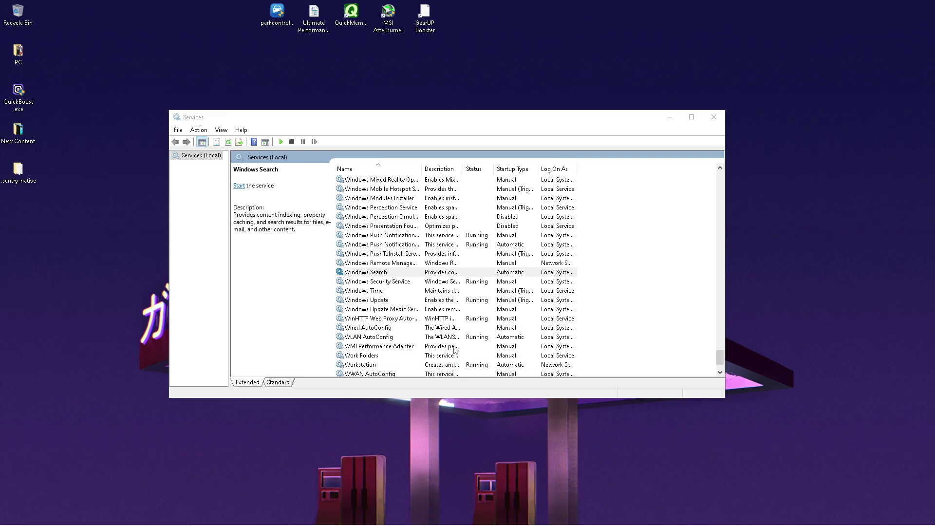
pyautogui.click(715, 118)
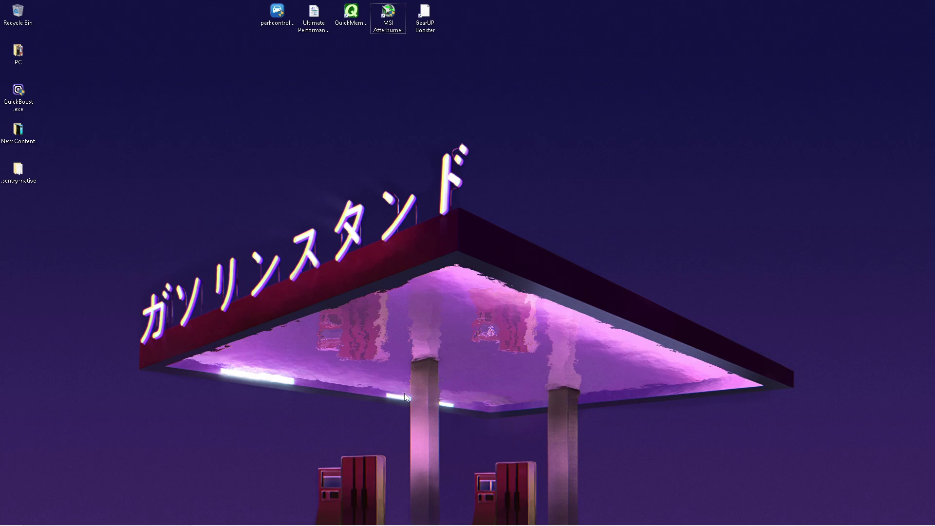